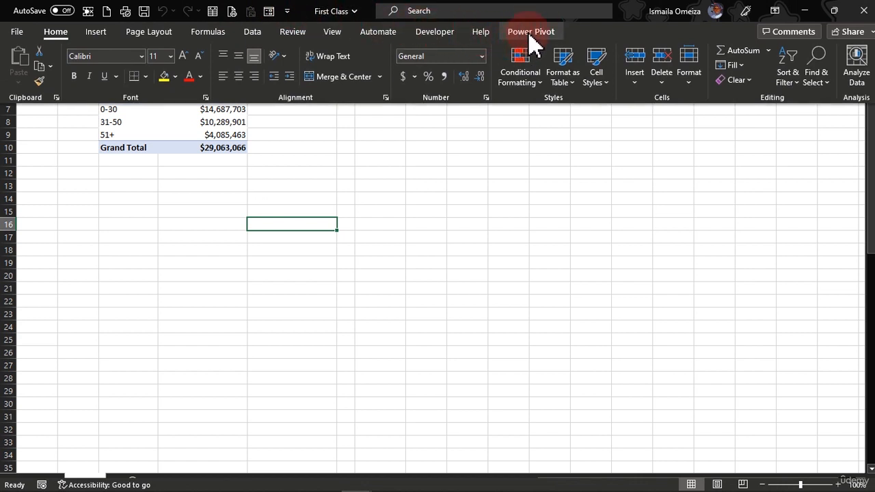
Step: Open the Excel options to look at the add-ins settings, and leave without changing anything
{"action": "left_click", "coordinate": [13, 32]}
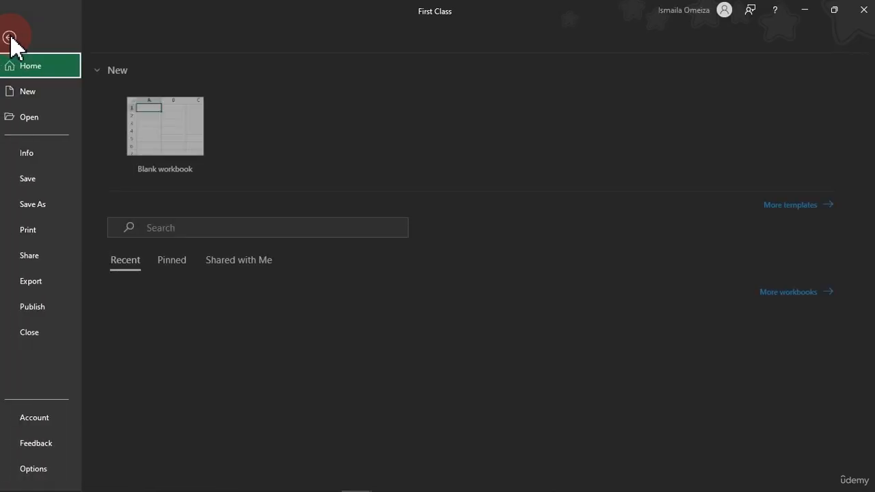
{"action": "left_click", "coordinate": [27, 469]}
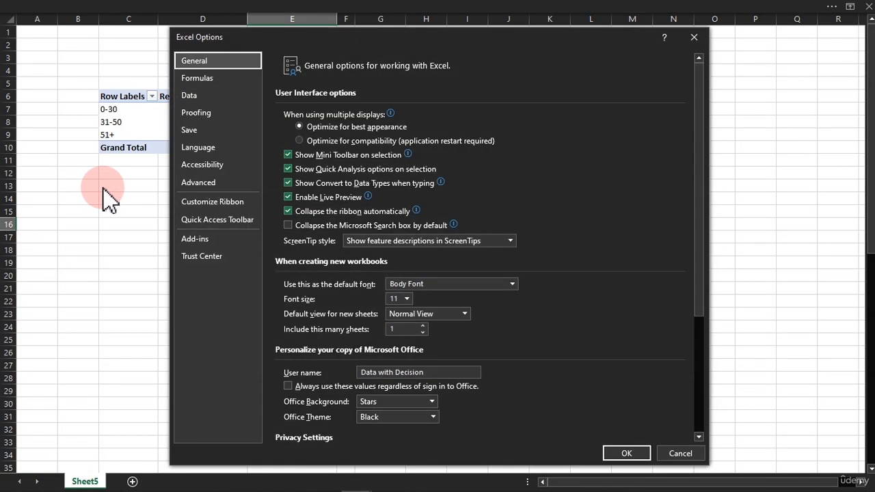
{"action": "left_click", "coordinate": [197, 239]}
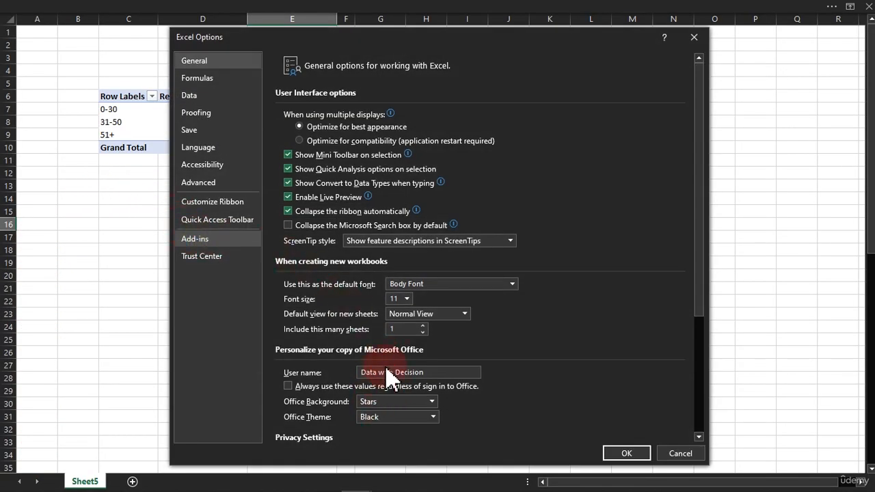
{"action": "left_click", "coordinate": [681, 454]}
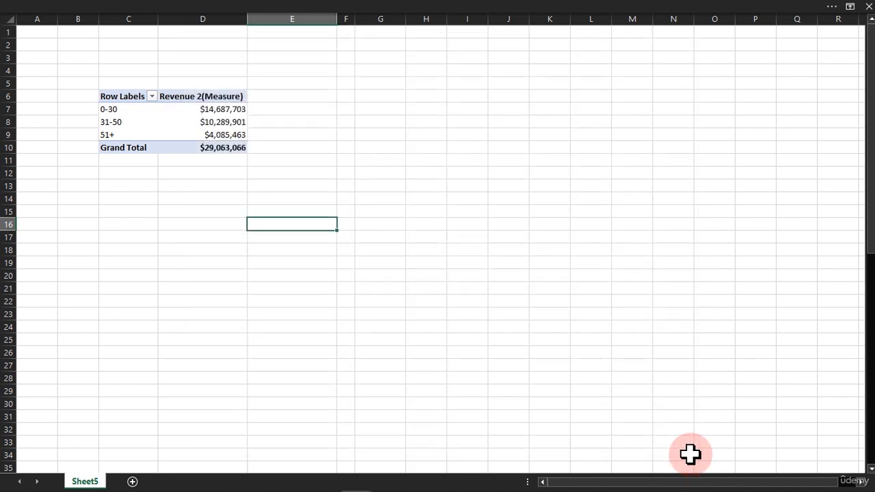
Step: Review the existing Qty Sold and Revenue 2(Measure) measures in Power Pivot's Manage Measures dialog, and close it
{"action": "left_click", "coordinate": [325, 13]}
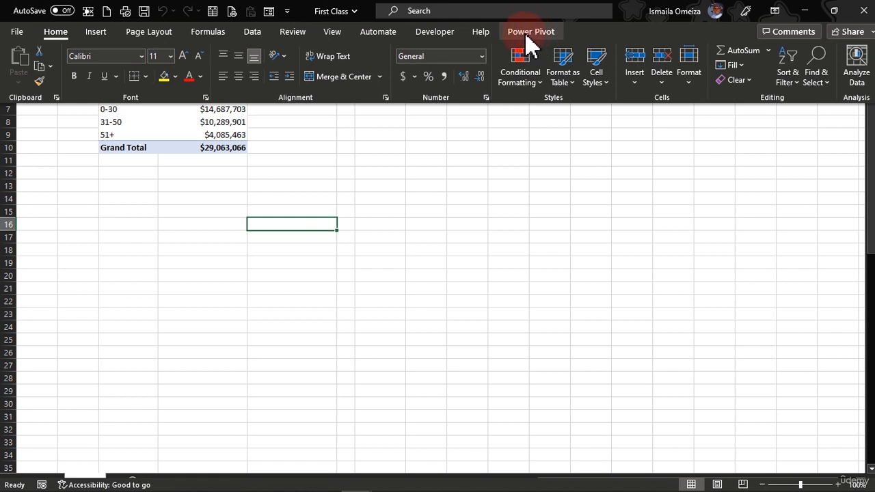
{"action": "left_click", "coordinate": [527, 34]}
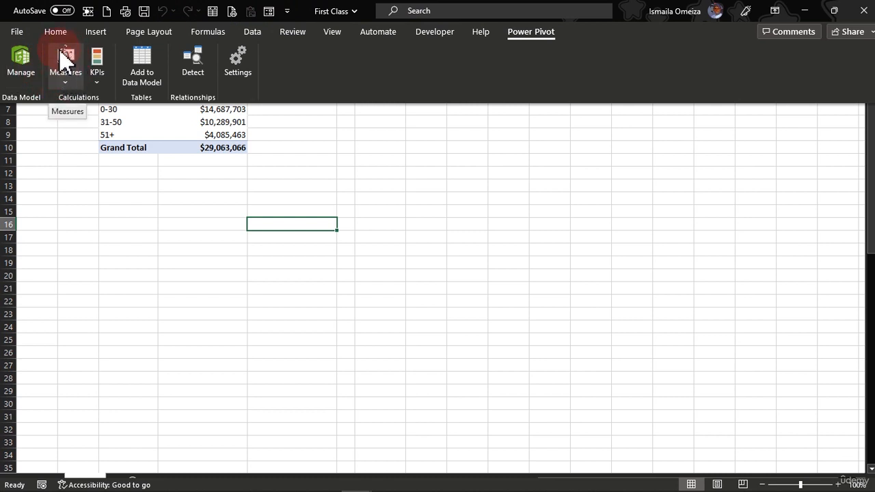
{"action": "left_click", "coordinate": [67, 79]}
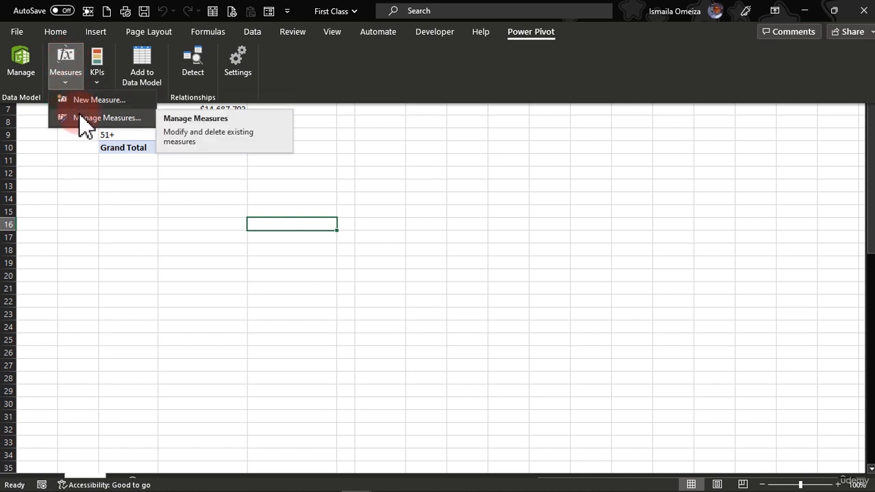
{"action": "left_click", "coordinate": [93, 125]}
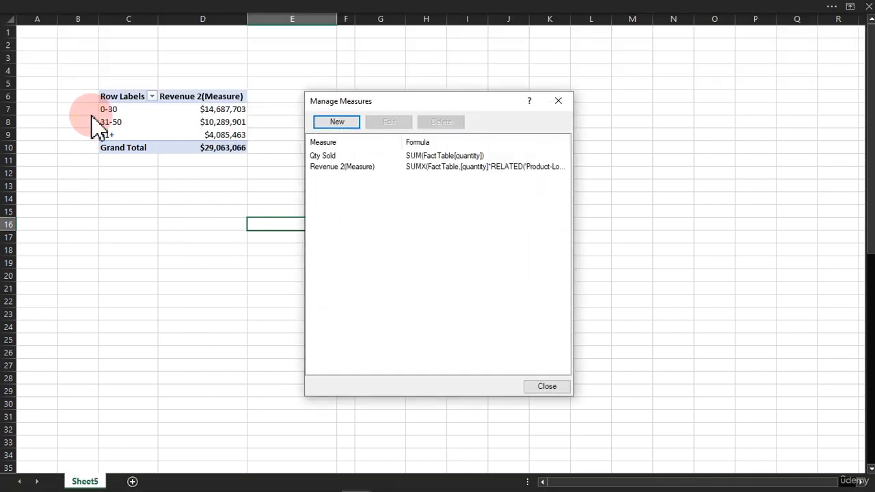
{"action": "left_click", "coordinate": [341, 157]}
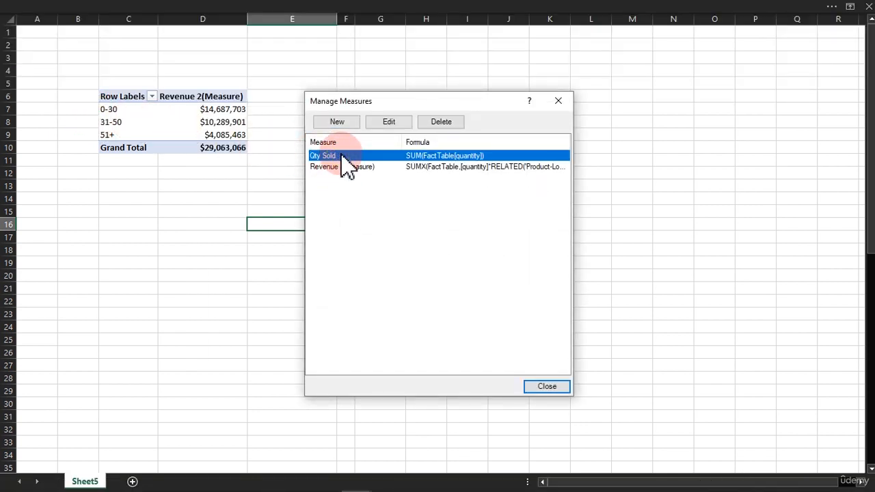
{"action": "left_click", "coordinate": [328, 169]}
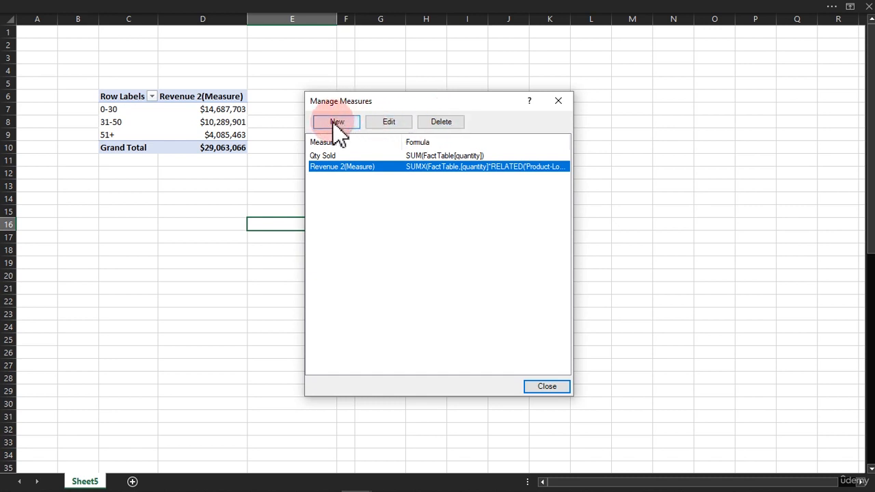
{"action": "left_click", "coordinate": [553, 387]}
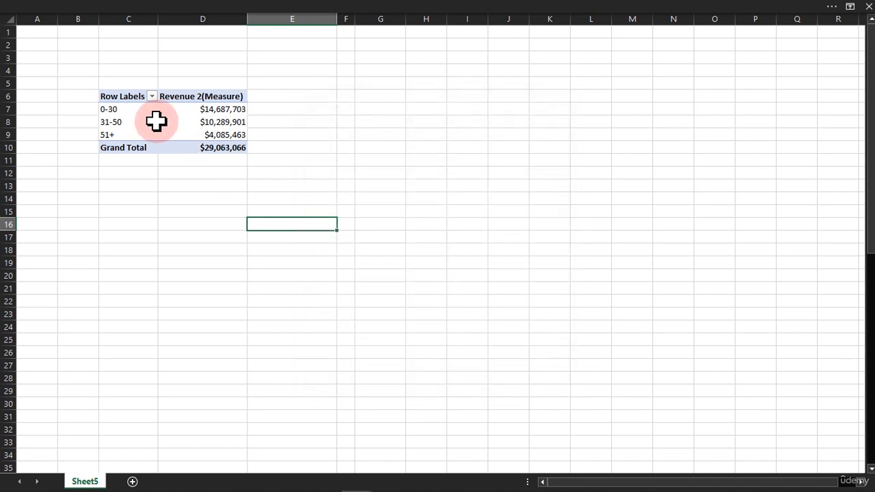
Step: Inspect the options available for the Revenue 2(Measure) field in the PivotTable field list without applying any
{"action": "left_click", "coordinate": [214, 134]}
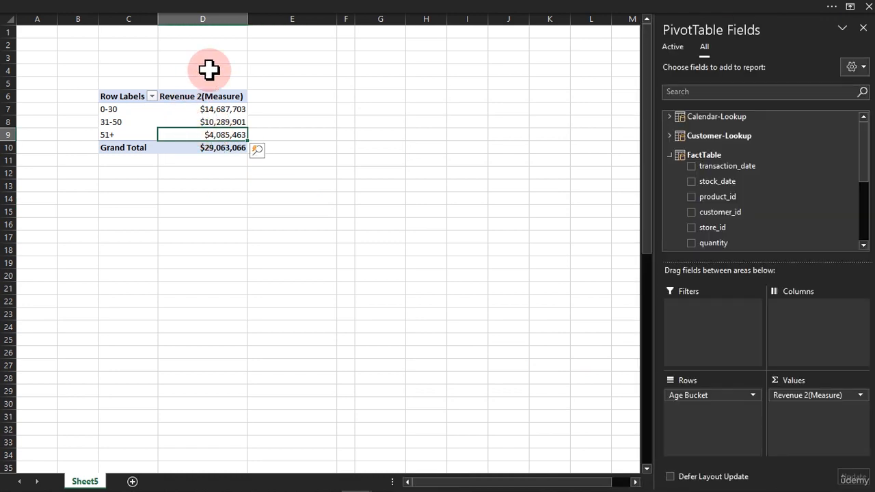
{"action": "scroll", "coordinate": [865, 202], "scroll_direction": "down", "scroll_amount": 1}
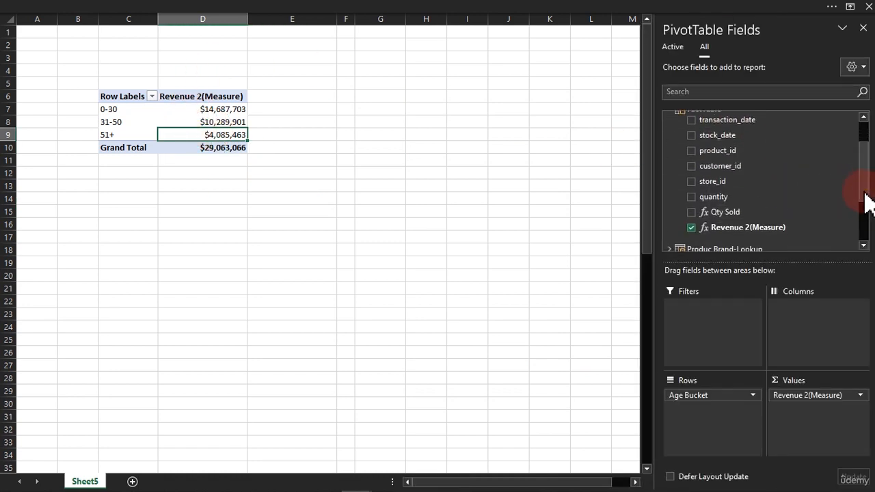
{"action": "scroll", "coordinate": [865, 202], "scroll_direction": "down", "scroll_amount": 1}
{"action": "right_click", "coordinate": [727, 190]}
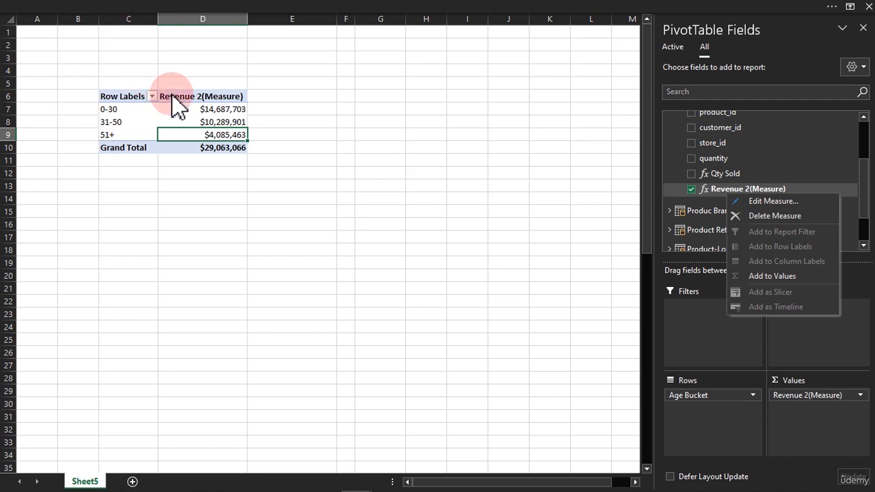
{"action": "left_click", "coordinate": [185, 113]}
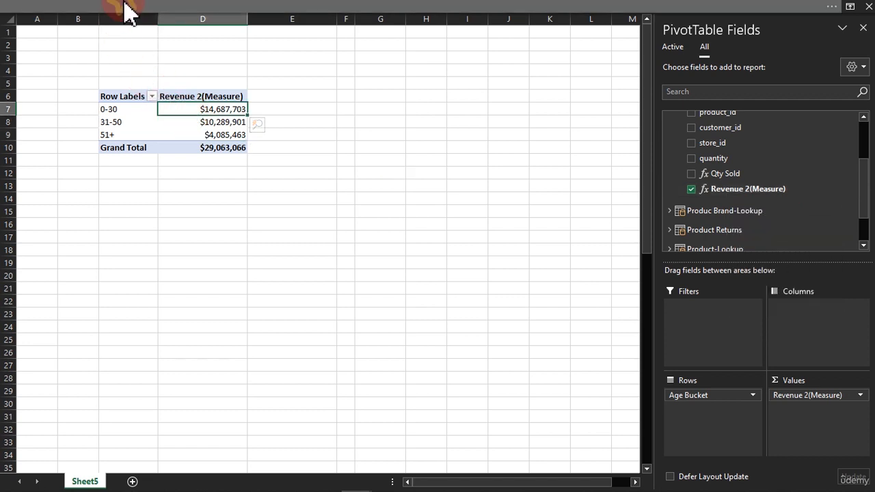
Step: Create a new Power Pivot measure and reposition its dialog over the worksheet, clear of the field list
{"action": "left_click", "coordinate": [125, 6]}
{"action": "left_click", "coordinate": [67, 81]}
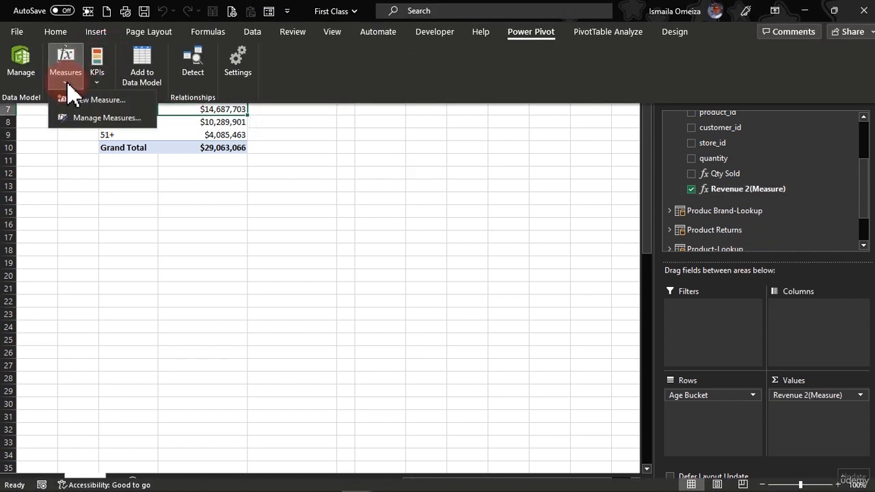
{"action": "left_click", "coordinate": [78, 99]}
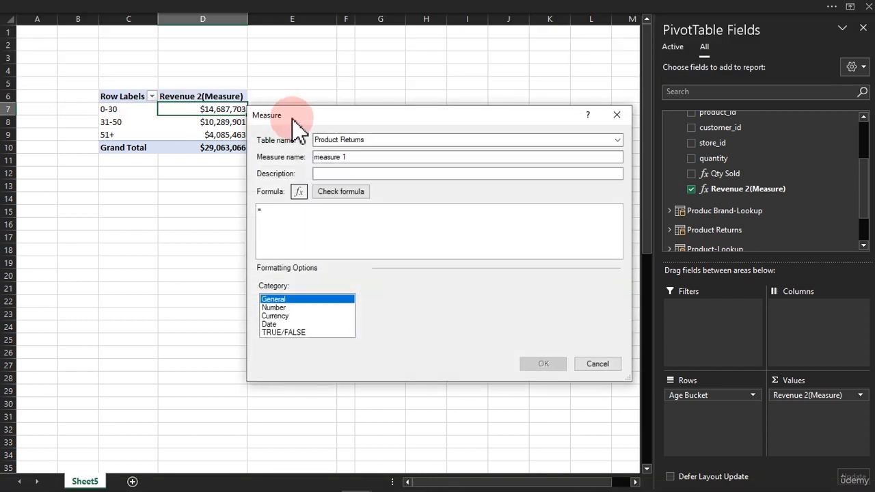
{"action": "left_click_drag", "start_coordinate": [308, 110], "coordinate": [158, 80]}
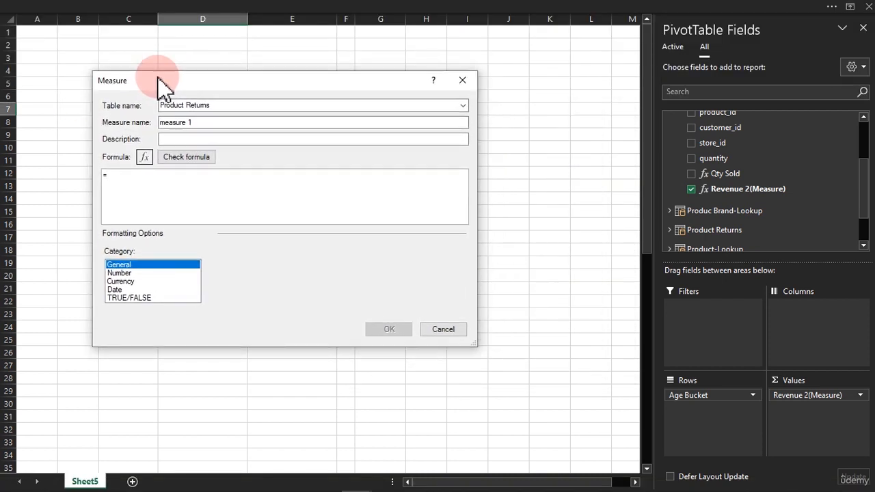
{"action": "left_click", "coordinate": [221, 175]}
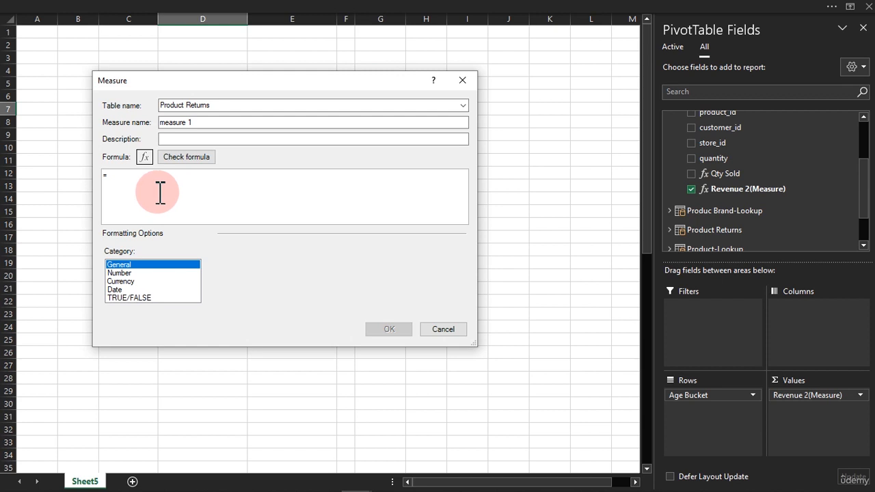
Step: Try Store-Lookup and Product-Lookup as the table that holds the new measure
{"action": "left_click", "coordinate": [463, 107]}
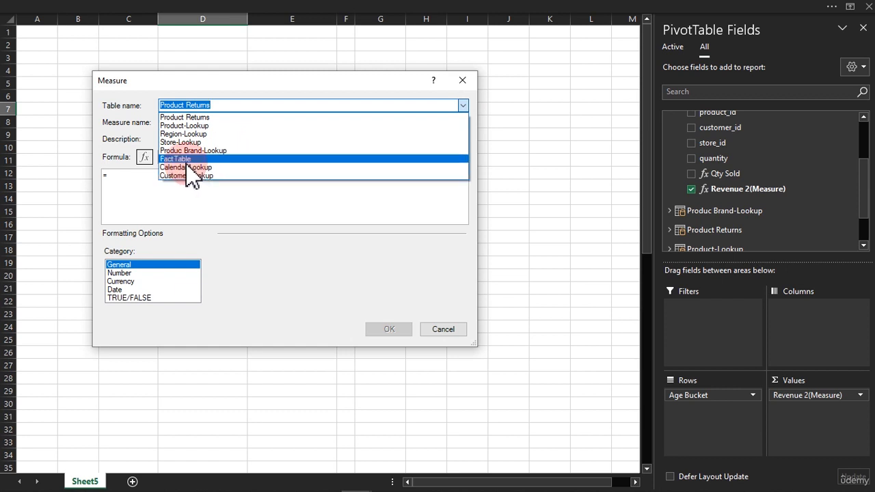
{"action": "left_click", "coordinate": [178, 143]}
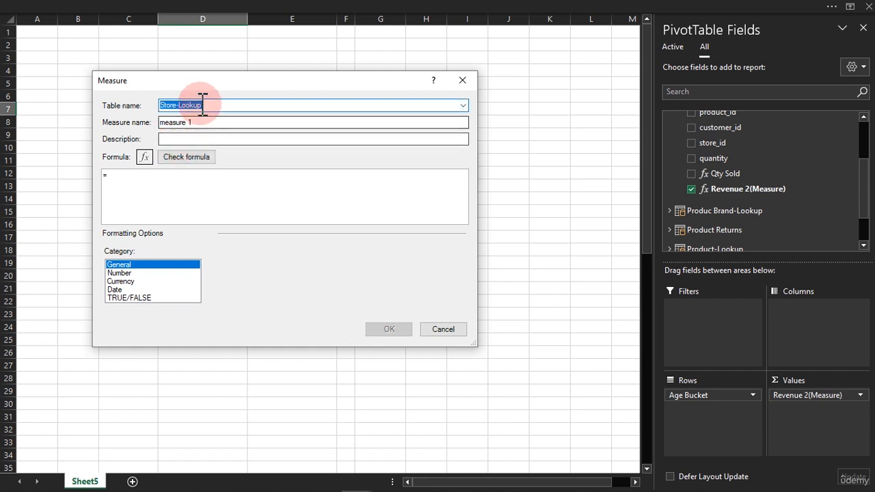
{"action": "left_click", "coordinate": [463, 107]}
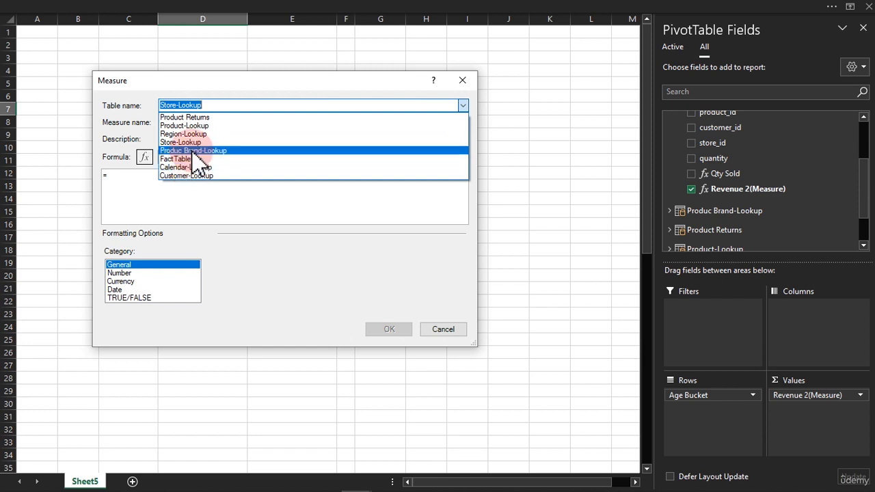
{"action": "left_click", "coordinate": [191, 126]}
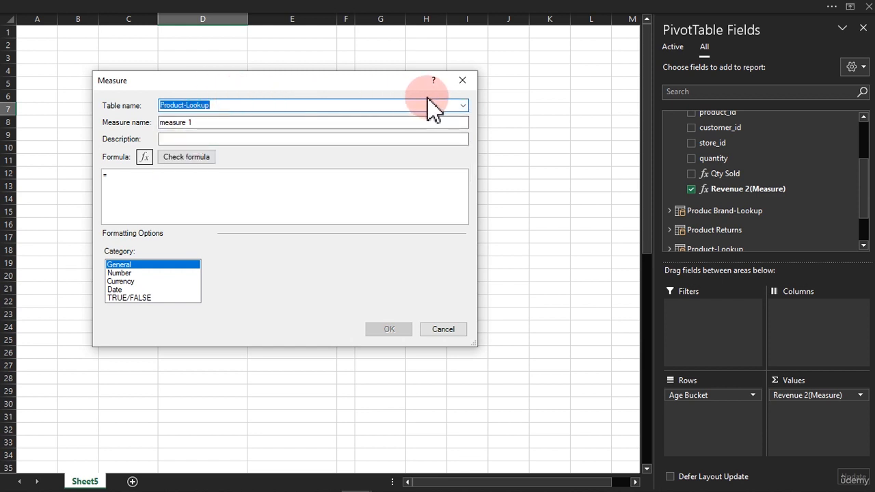
Step: Assign the new measure to FactTable and name it Total Revenue
{"action": "left_click", "coordinate": [464, 107]}
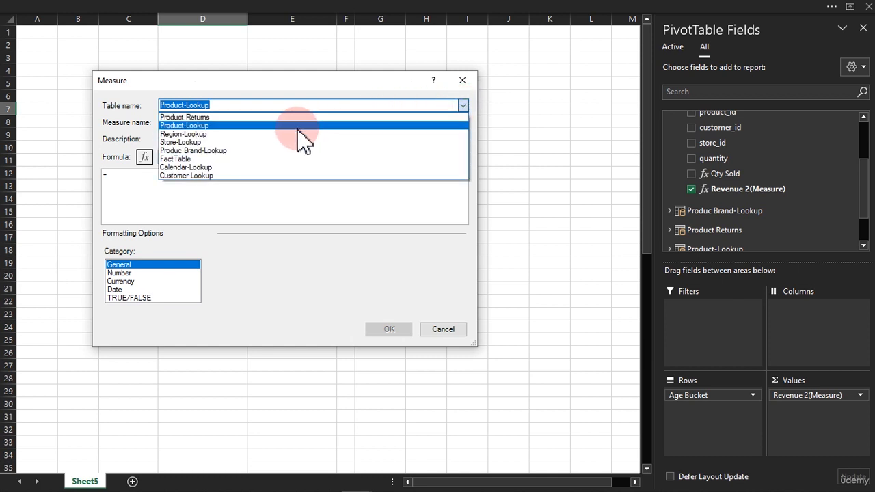
{"action": "left_click", "coordinate": [194, 160]}
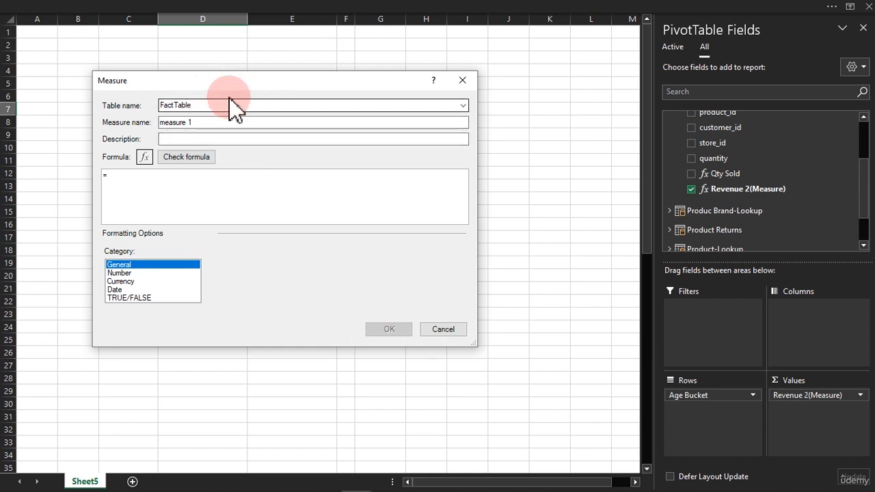
{"action": "left_click", "coordinate": [197, 123]}
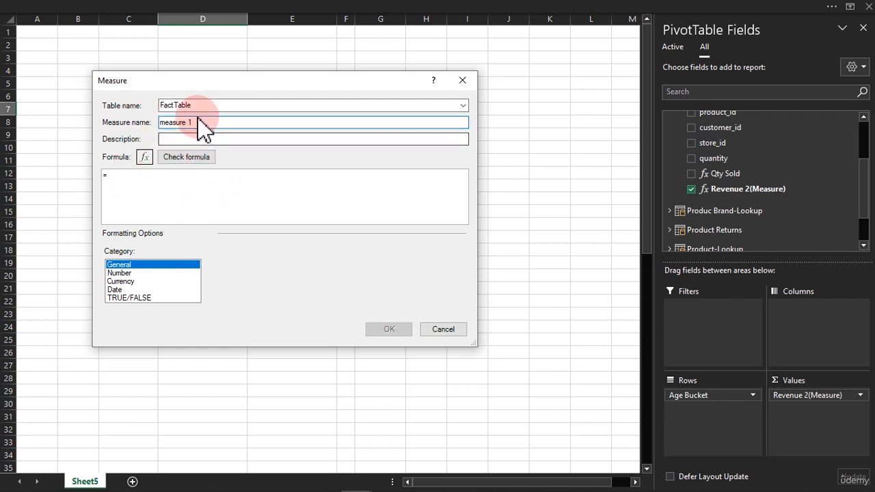
{"action": "left_click_drag", "start_coordinate": [201, 122], "coordinate": [124, 118]}
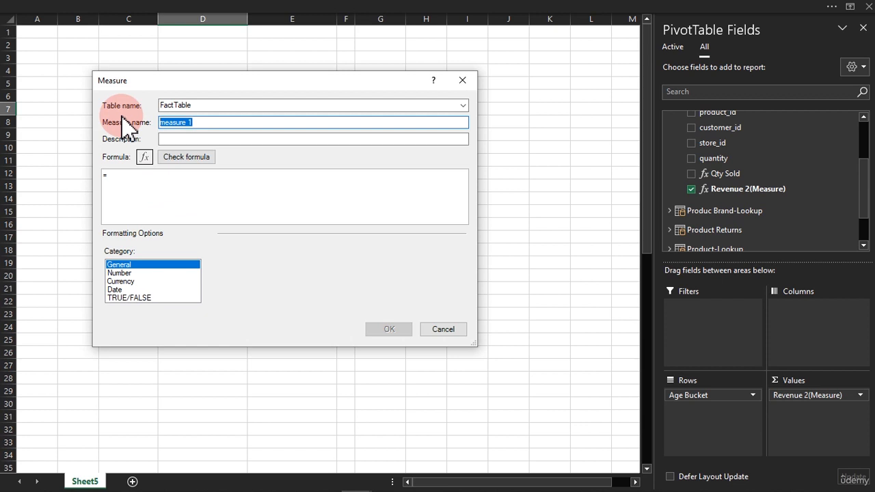
{"action": "type", "text": "To"}
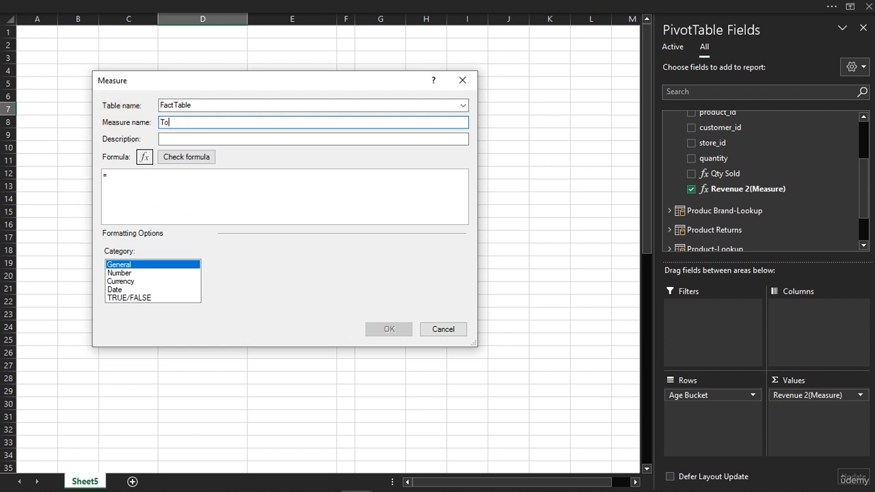
{"action": "type", "text": "tal Revenue"}
{"action": "left_click", "coordinate": [123, 114]}
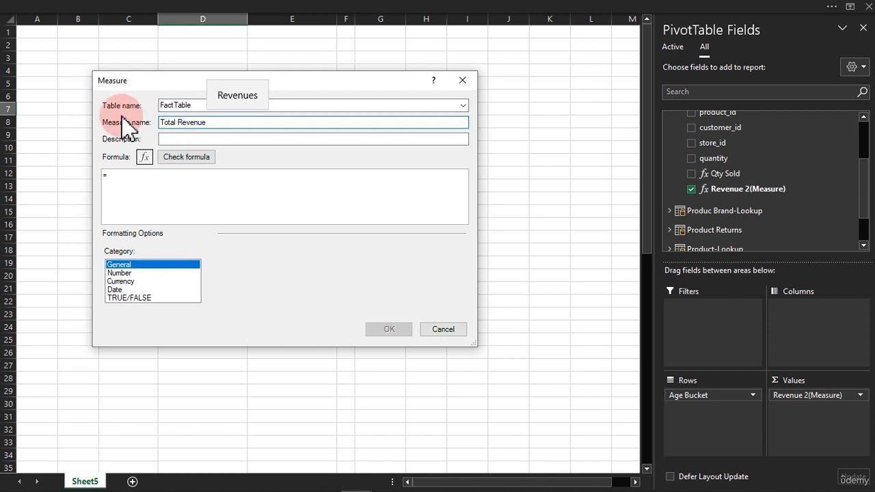
Step: Give the measure the description "This calculate the revenue made from our sales or transaction"
{"action": "left_click", "coordinate": [171, 140]}
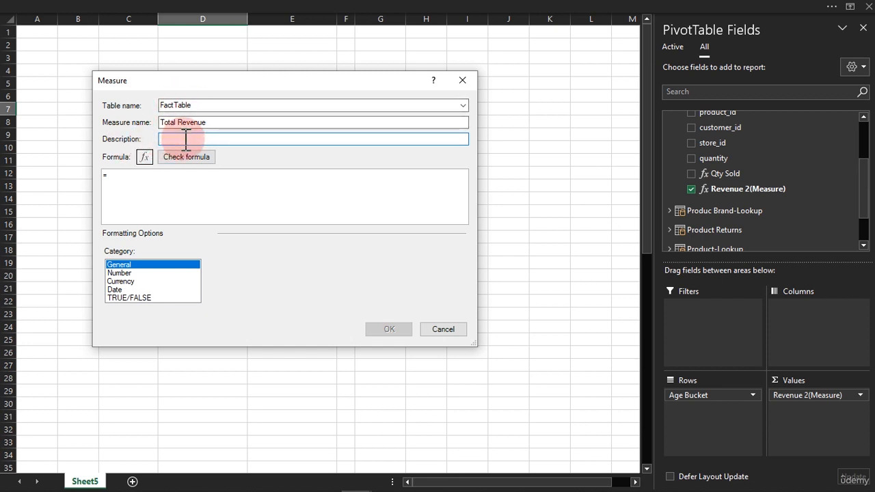
{"action": "type", "text": "This calculate the revenue made from our sales or transaction"}
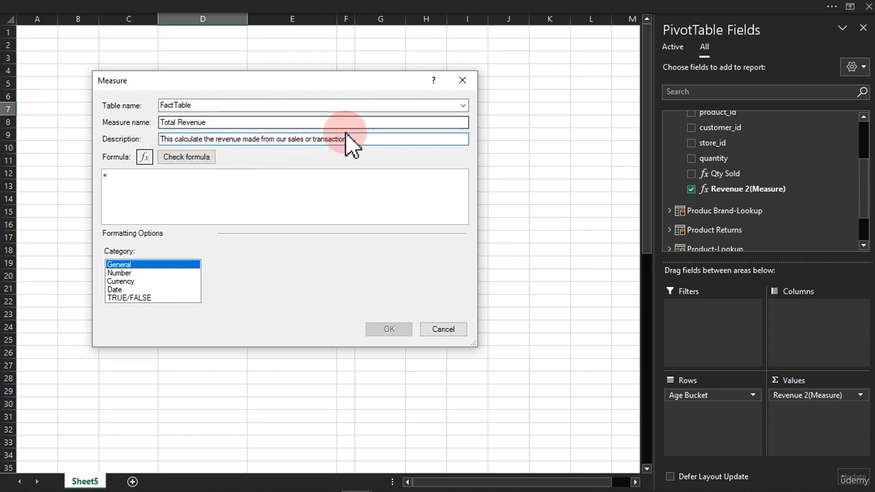
Step: Begin the measure formula with the SUMX function and give FactTable as its table argument
{"action": "left_click", "coordinate": [160, 182]}
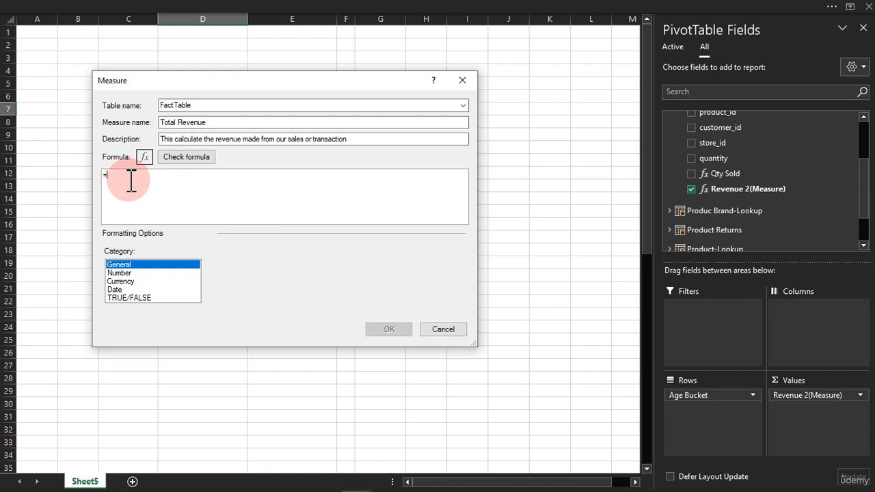
{"action": "type", "text": "sum"}
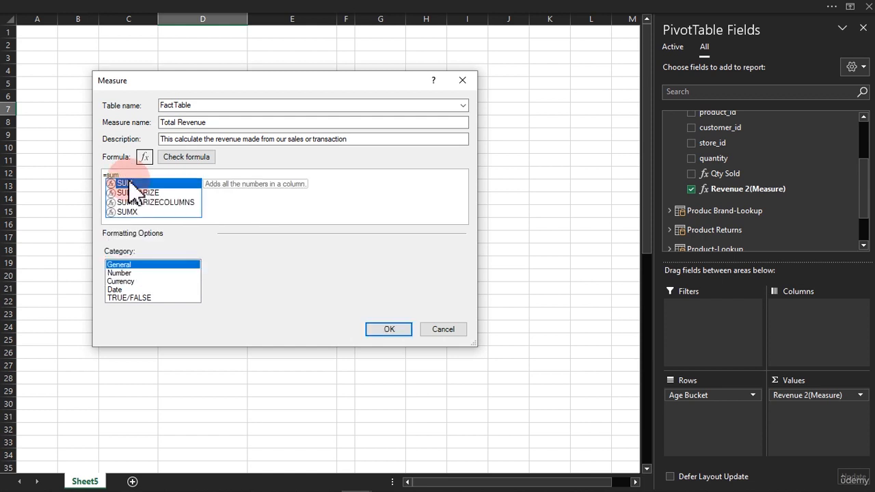
{"action": "type", "text": "x"}
{"action": "double_click", "coordinate": [128, 183]}
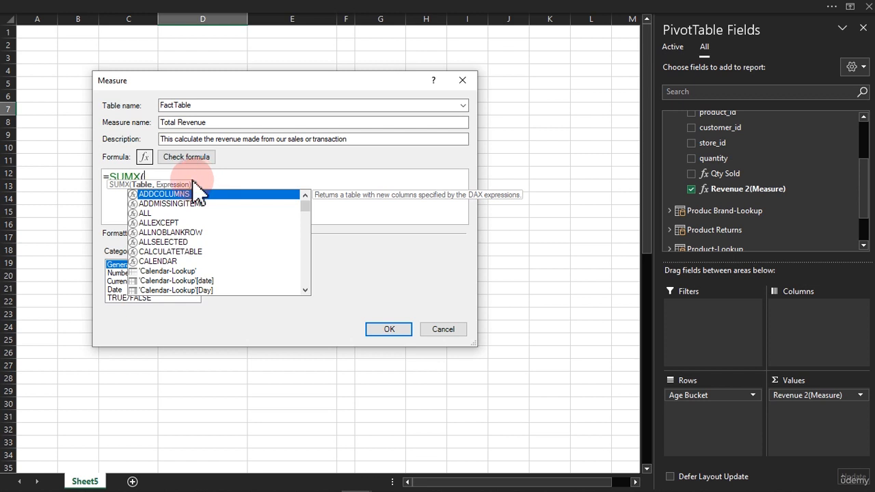
{"action": "type", "text": "fa"}
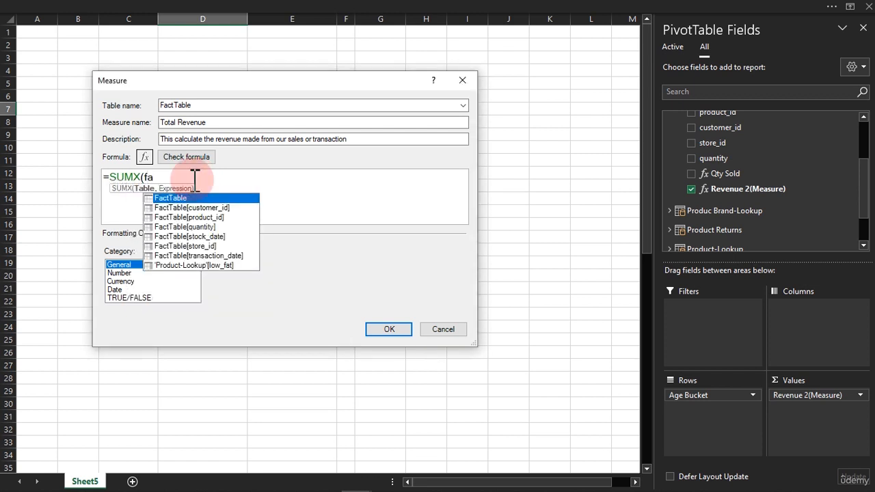
{"action": "key", "text": "Tab"}
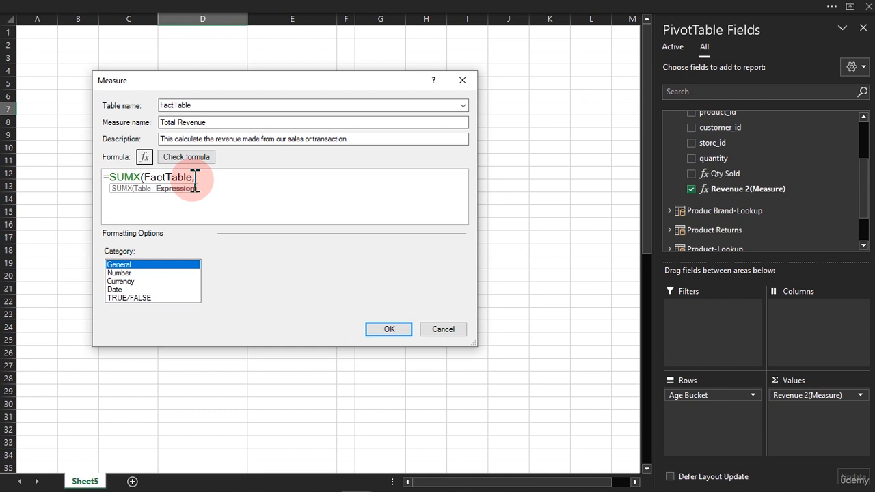
Step: Start the SUMX expression with the FactTable[quantity] column
{"action": "type", "text": "qt"}
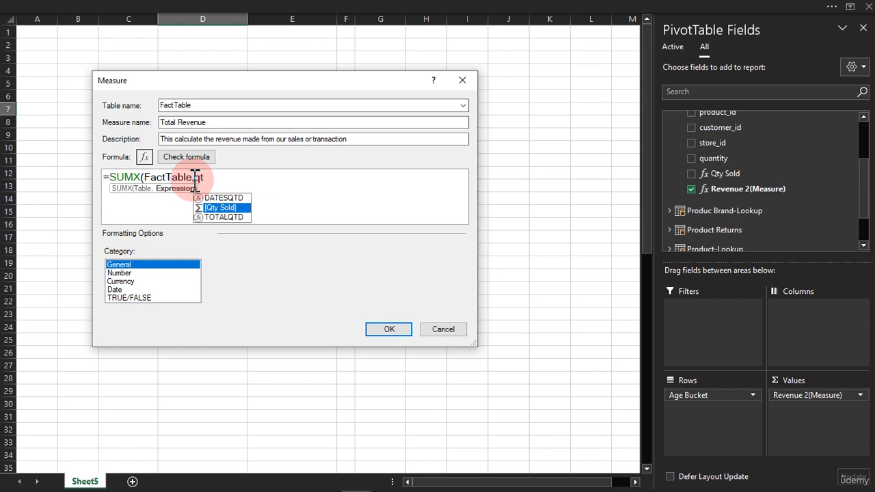
{"action": "key", "text": "BackSpace"}
{"action": "key", "text": "BackSpace"}
{"action": "type", "text": "q"}
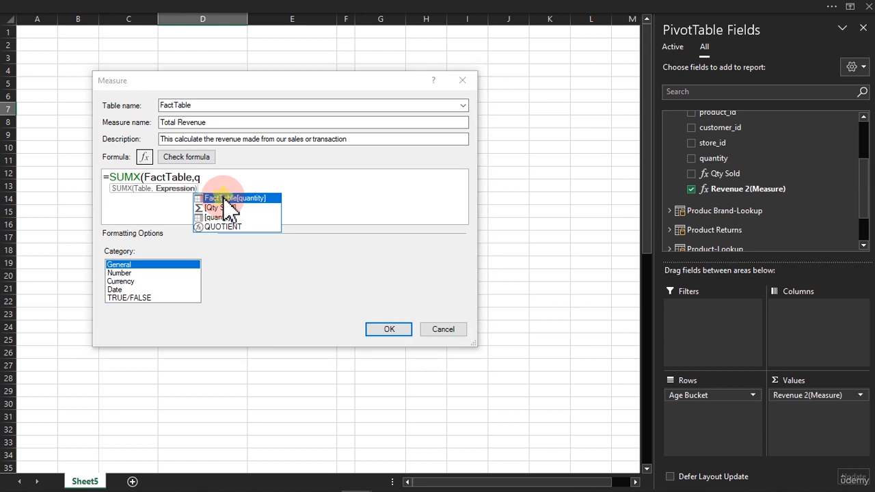
{"action": "double_click", "coordinate": [225, 199]}
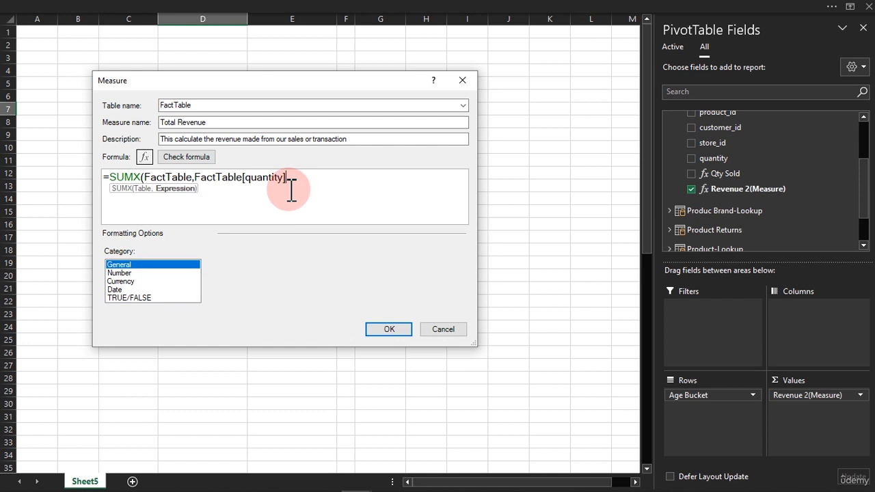
Step: Multiply the quantity by RELATED('Product-Lookup'[product_retail_price]), close both parentheses and check the formula for errors
{"action": "type", "text": "*re"}
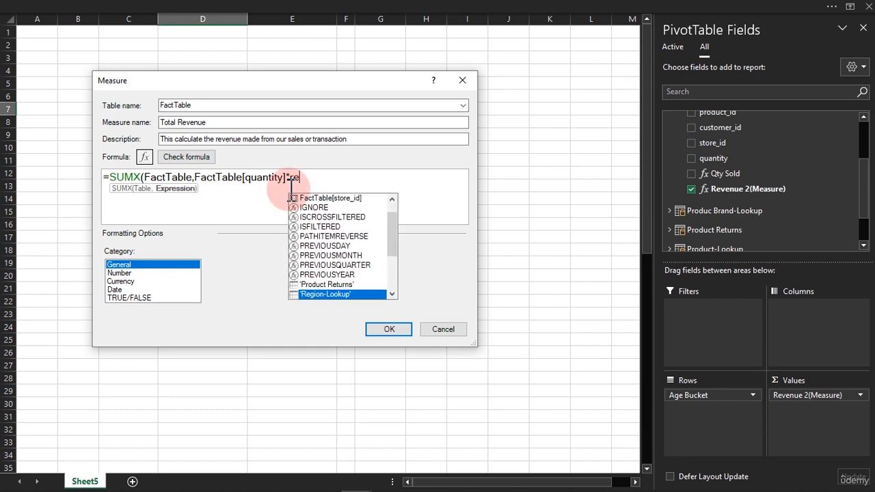
{"action": "type", "text": "la"}
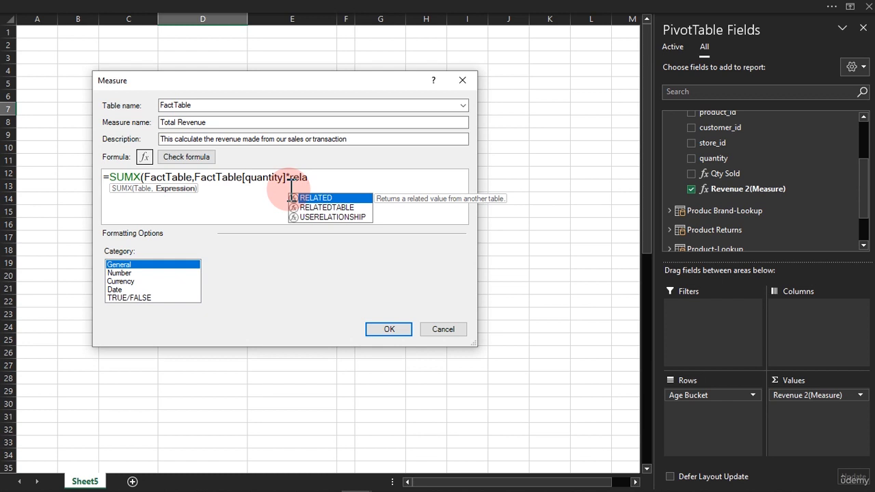
{"action": "double_click", "coordinate": [291, 196]}
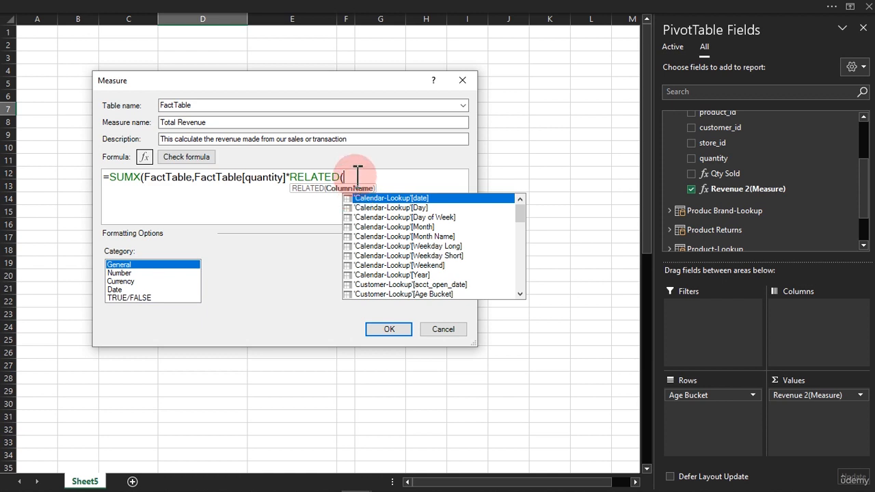
{"action": "type", "text": "pri"}
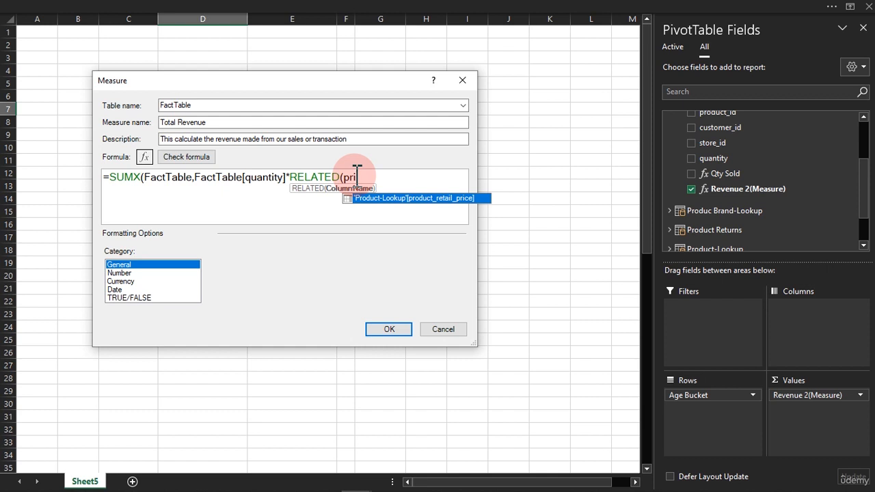
{"action": "key", "text": "Tab"}
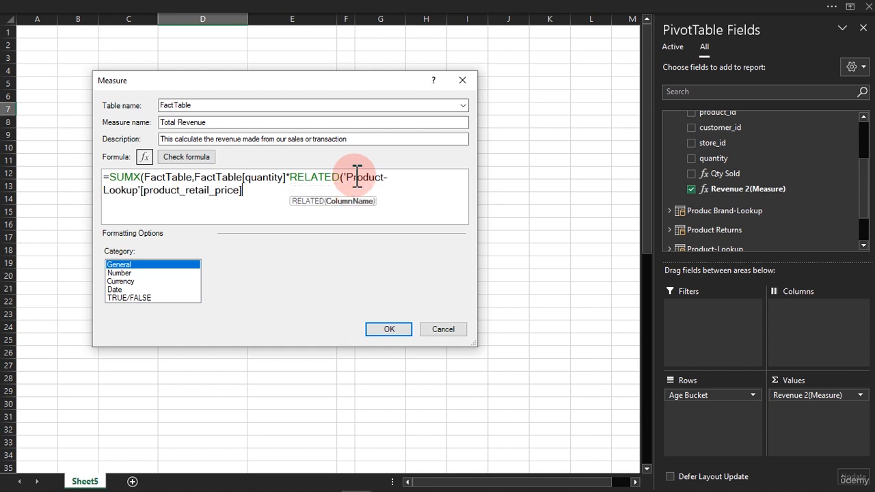
{"action": "type", "text": ")"}
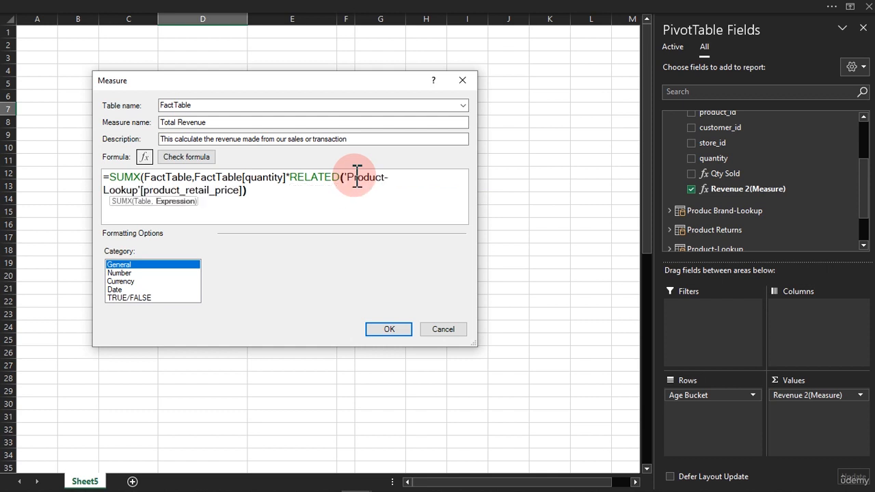
{"action": "type", "text": ")"}
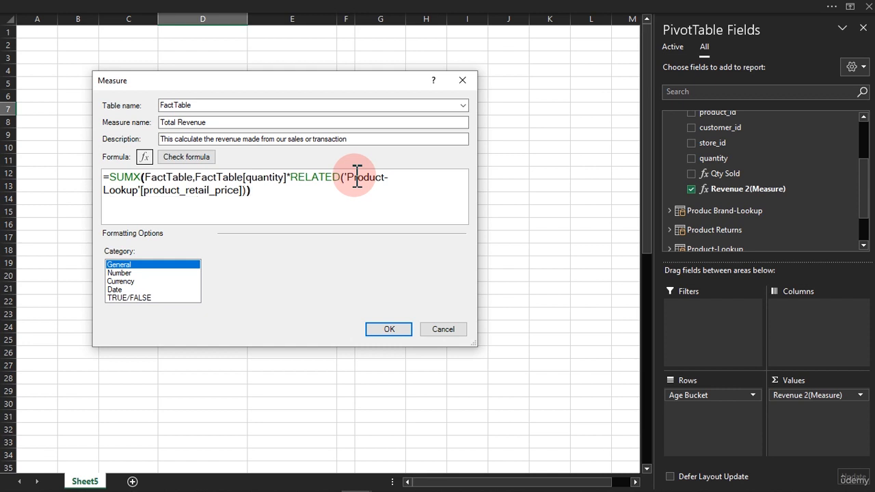
{"action": "left_click", "coordinate": [193, 162]}
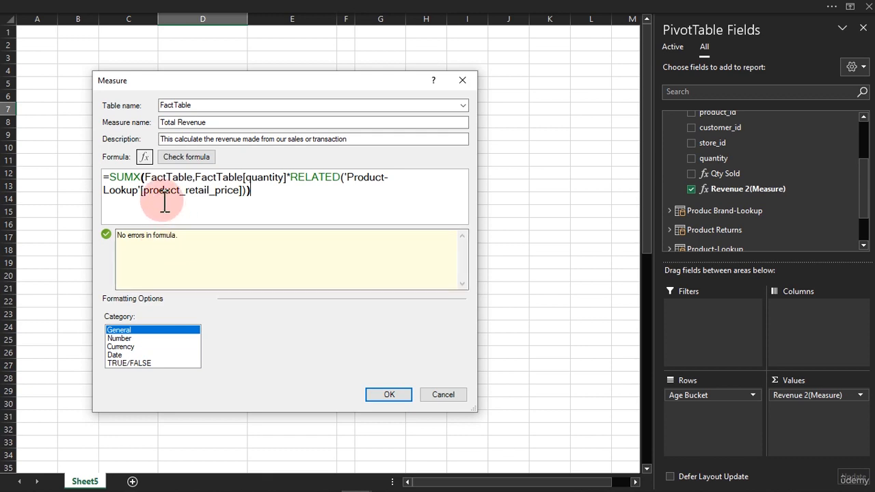
Step: Format the measure as Currency with the $ symbol and 0 decimal places, and save it
{"action": "left_click_drag", "start_coordinate": [239, 83], "coordinate": [214, 20]}
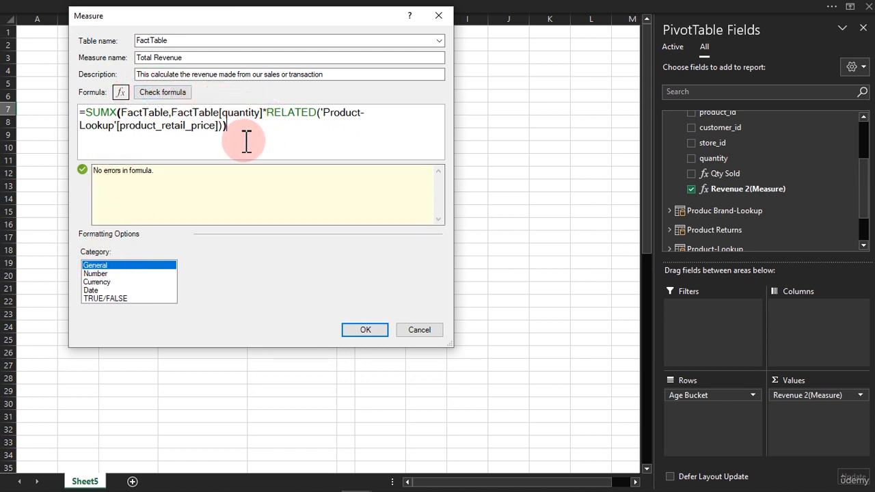
{"action": "left_click", "coordinate": [99, 267]}
{"action": "left_click", "coordinate": [96, 282]}
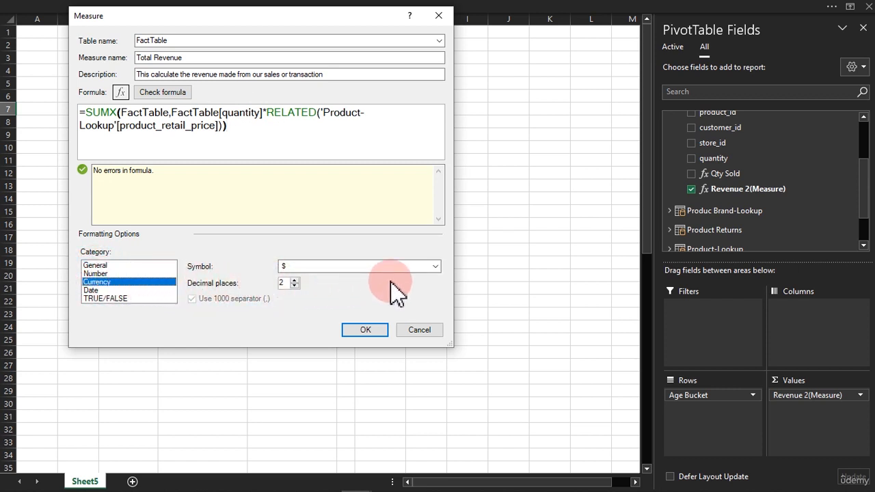
{"action": "left_click", "coordinate": [435, 267]}
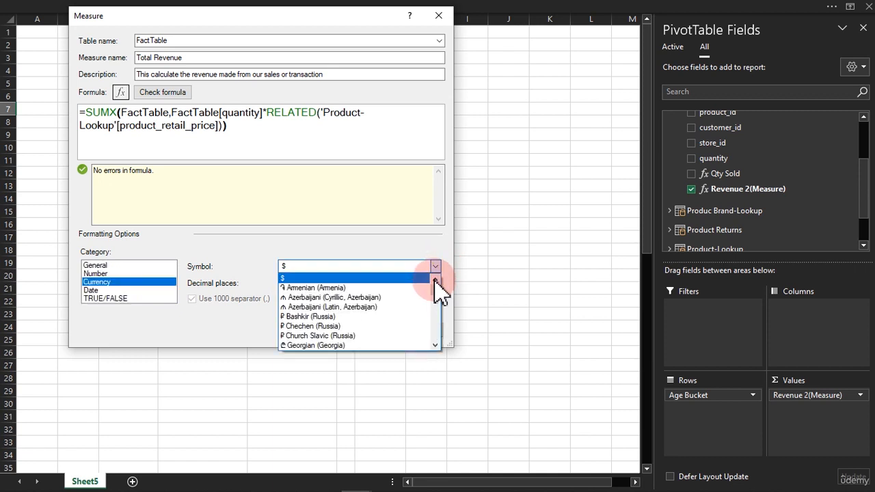
{"action": "mouse_move", "coordinate": [435, 287]}
{"action": "left_mouse_down"}
{"action": "mouse_move", "coordinate": [436, 346]}
{"action": "mouse_move", "coordinate": [439, 296]}
{"action": "left_mouse_up"}
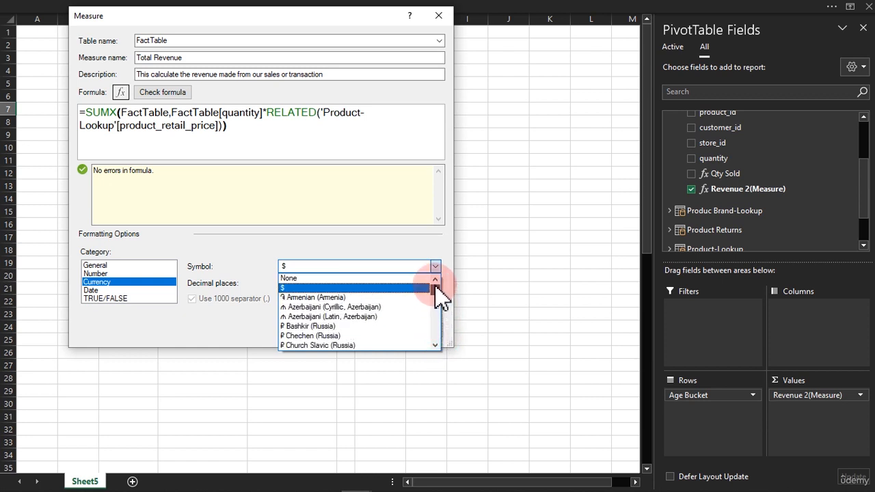
{"action": "left_click", "coordinate": [288, 288]}
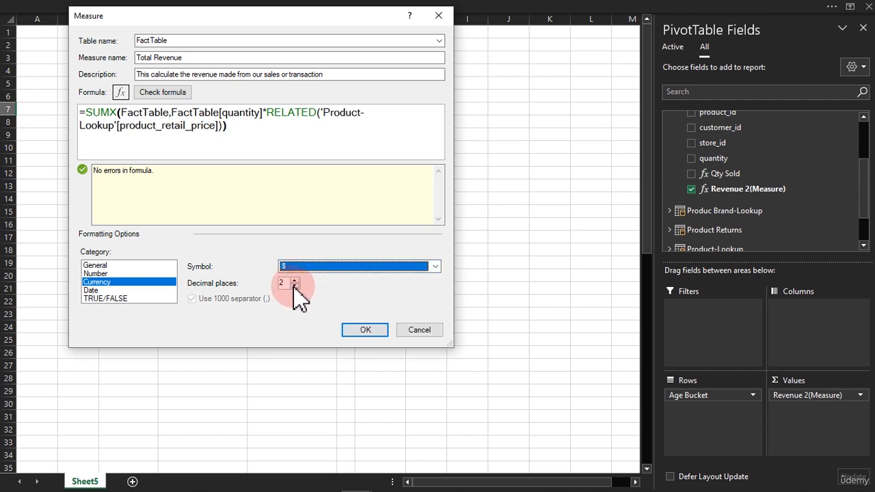
{"action": "left_click", "coordinate": [294, 286]}
{"action": "left_click", "coordinate": [294, 286]}
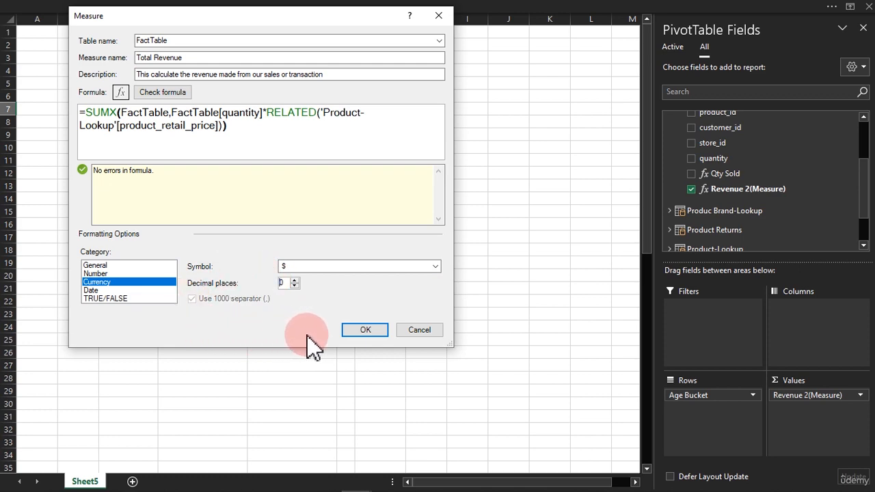
{"action": "left_click", "coordinate": [352, 329]}
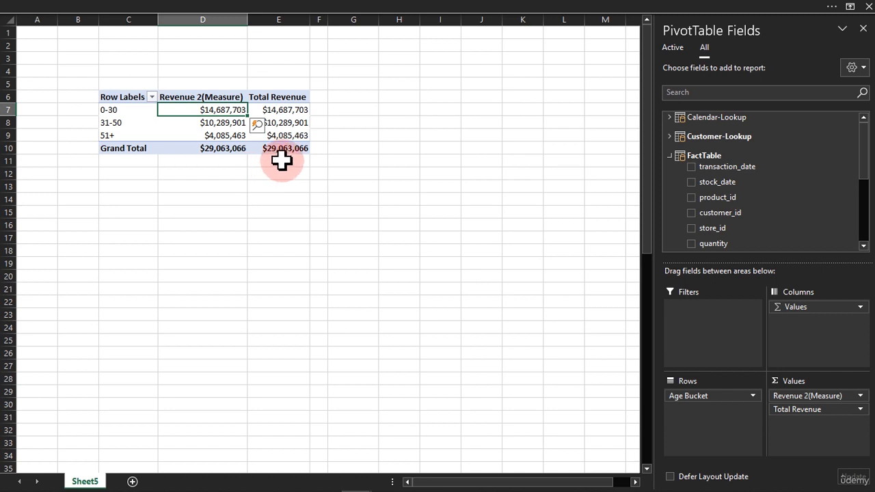
Step: Compare Revenue 2(Measure) and Total Revenue for the 31-50 age bucket in the PivotTable
{"action": "left_click", "coordinate": [224, 121]}
{"action": "left_click", "coordinate": [283, 124]}
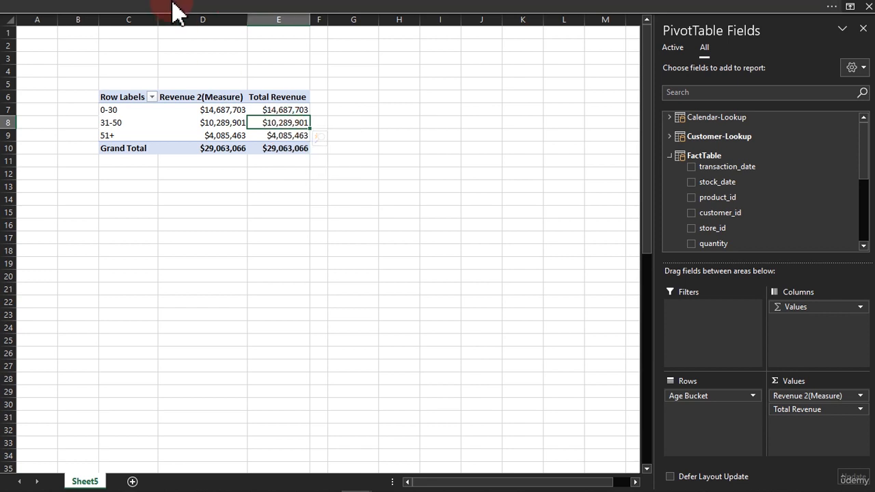
{"action": "left_click", "coordinate": [97, 26]}
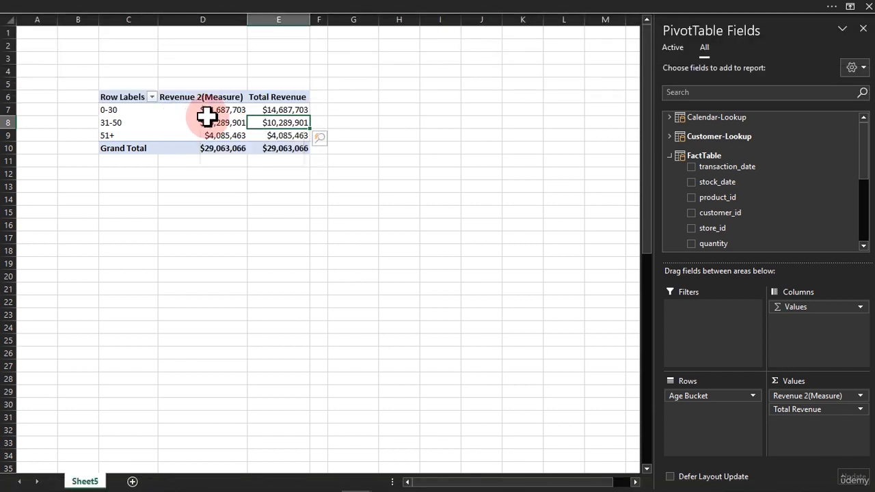
Step: Switch to the Power Pivot window, inspect the Total Revenue measure's formula in FactTable's calculation area, and return to the Excel worksheet
{"action": "mouse_move", "coordinate": [309, 487]}
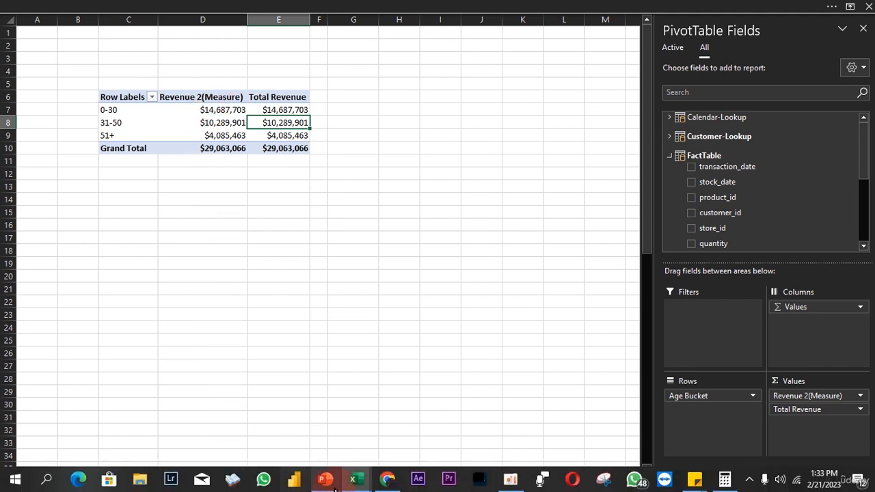
{"action": "mouse_move", "coordinate": [355, 482]}
{"action": "left_click", "coordinate": [369, 432]}
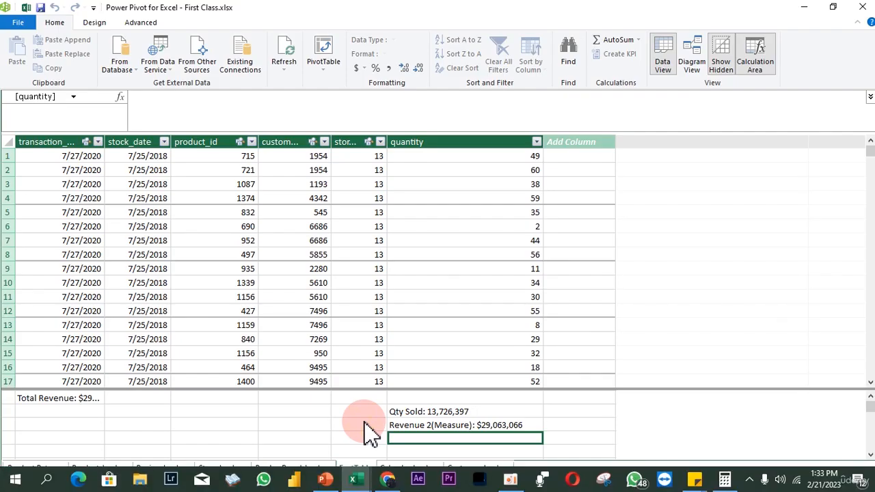
{"action": "left_click", "coordinate": [82, 400]}
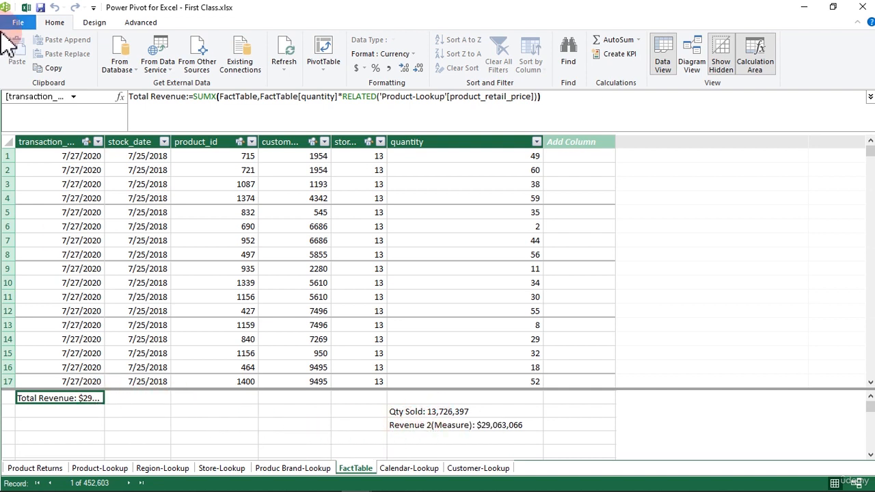
{"action": "left_click", "coordinate": [27, 7]}
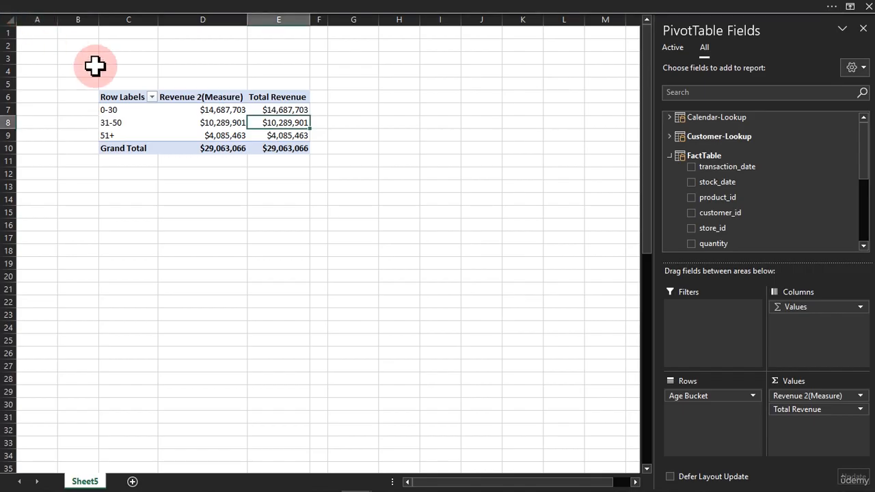
Step: Check the Revenue 2(Measure) column against the Total Revenue column in the PivotTable for duplicate results
{"action": "left_click", "coordinate": [212, 125]}
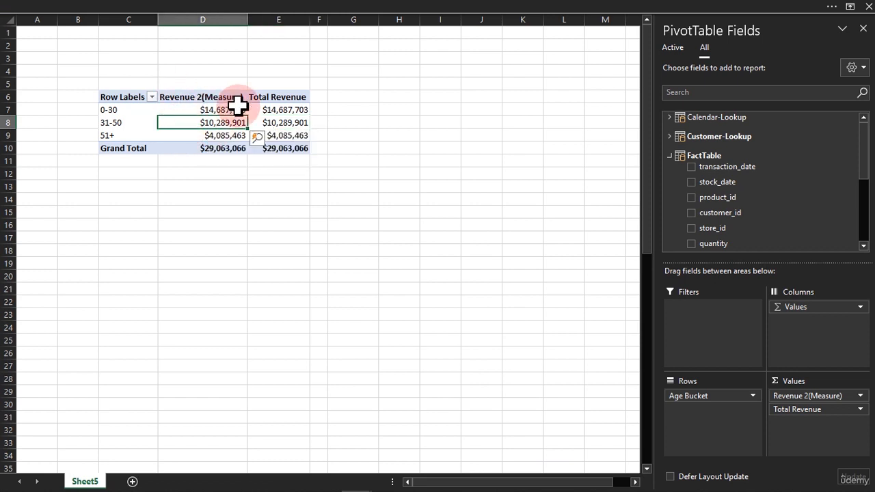
{"action": "left_click", "coordinate": [277, 110]}
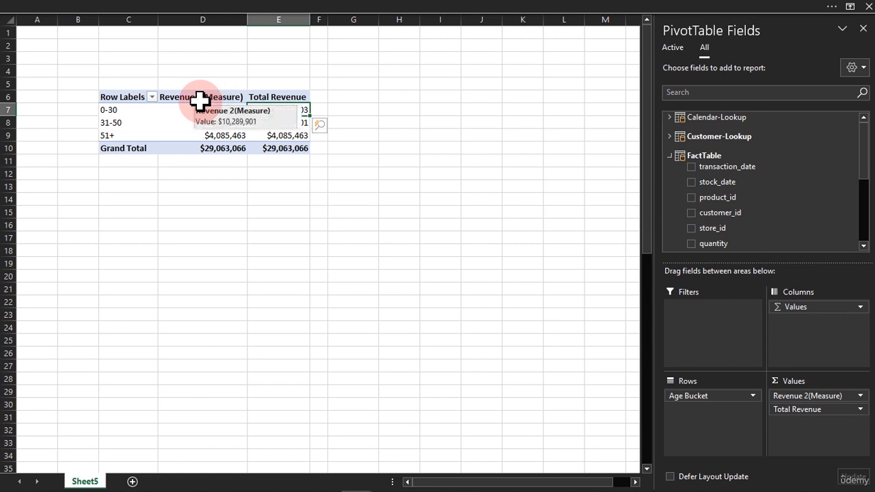
{"action": "mouse_move", "coordinate": [200, 102]}
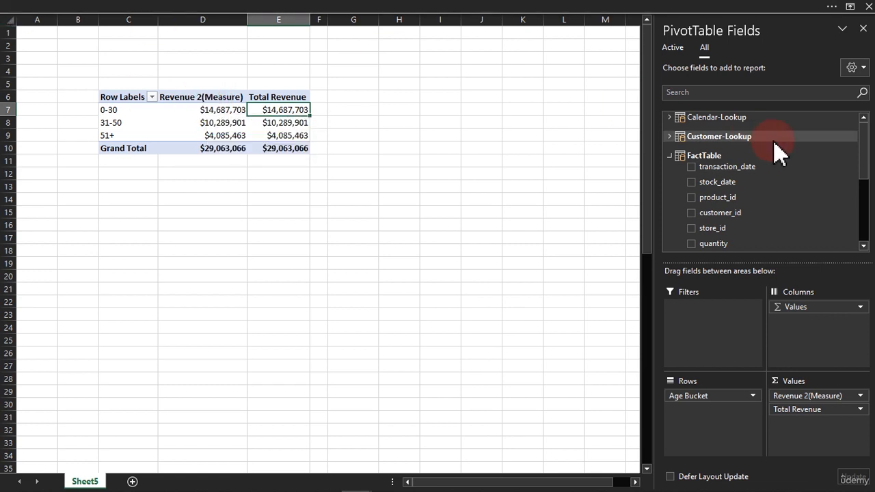
Step: Delete the Revenue 2(Measure) measure from FactTable, leaving Total Revenue as the PivotTable's only value field
{"action": "left_click_drag", "start_coordinate": [869, 172], "coordinate": [861, 219]}
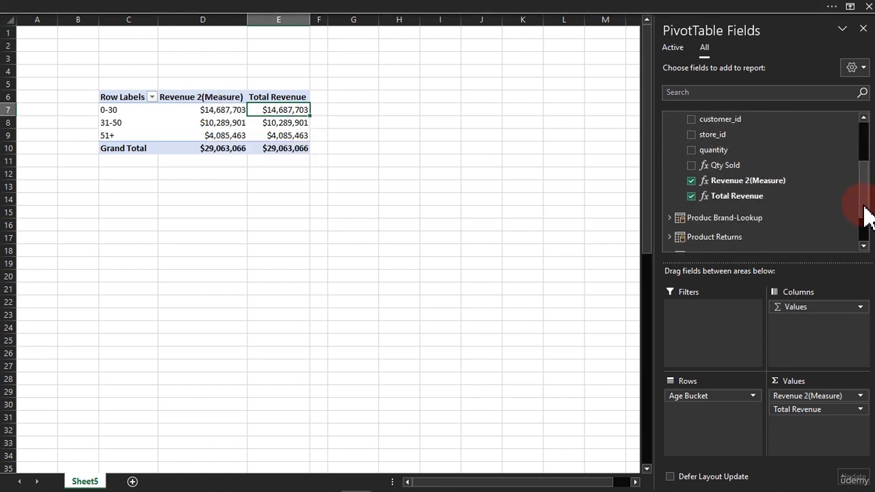
{"action": "right_click", "coordinate": [783, 181]}
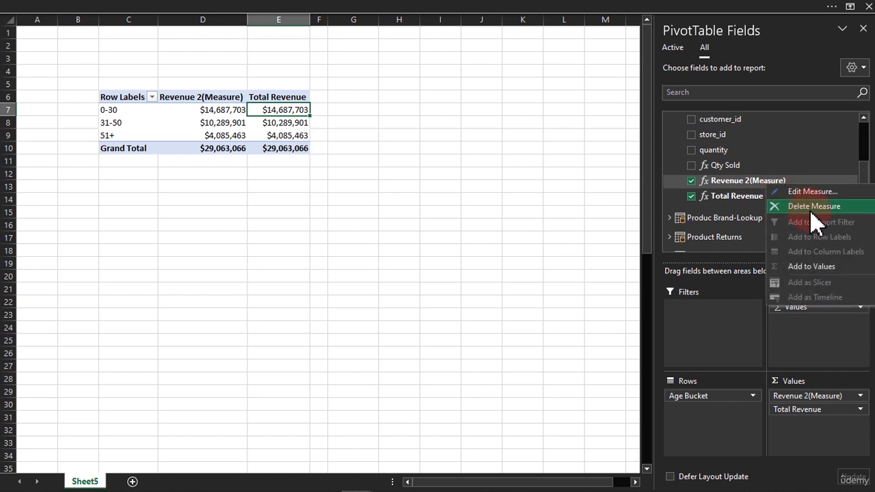
{"action": "left_click", "coordinate": [811, 203]}
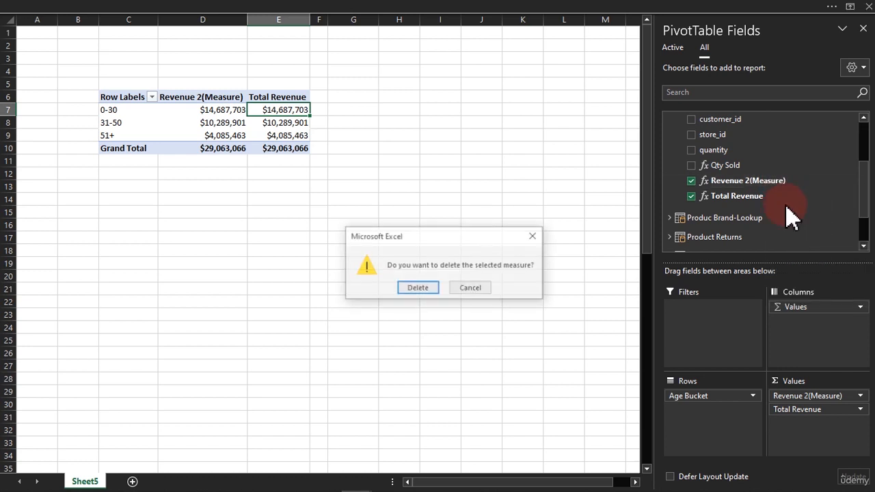
{"action": "left_click", "coordinate": [423, 288]}
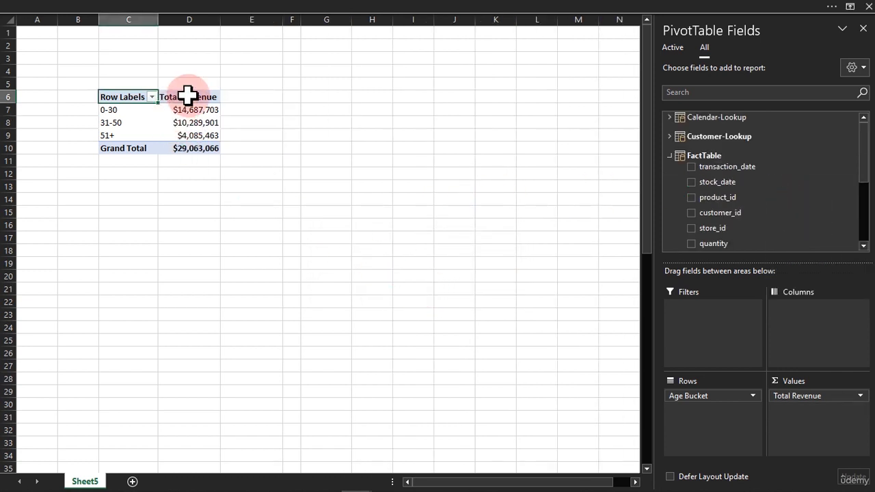
{"action": "left_click", "coordinate": [202, 121]}
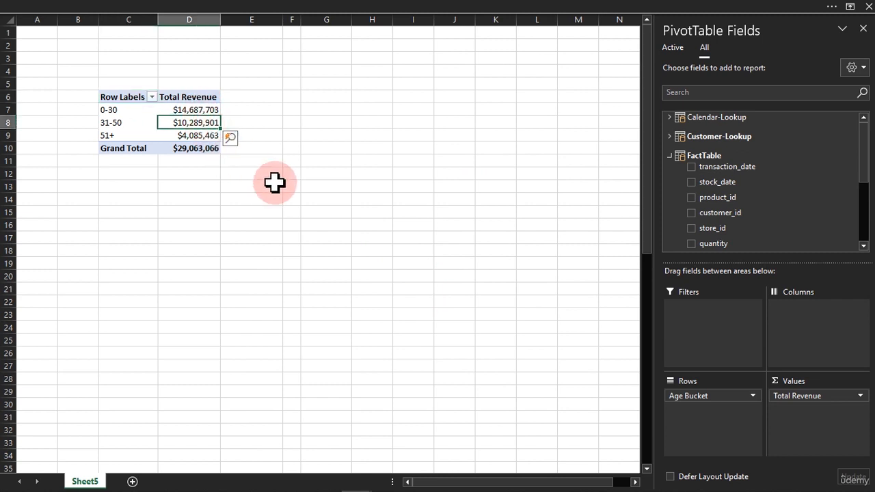